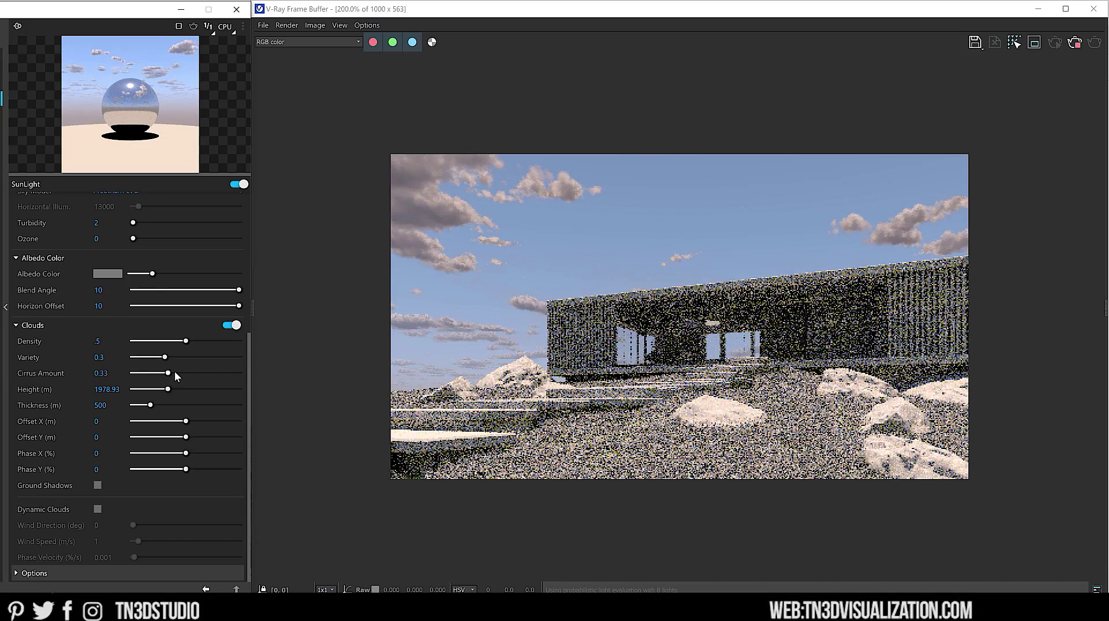
- Raise the SunLight cloud Cirrus Amount from 0.33 to 0.63
{"action": "left_click_drag", "start_coordinate": [177, 376], "coordinate": [203, 374]}
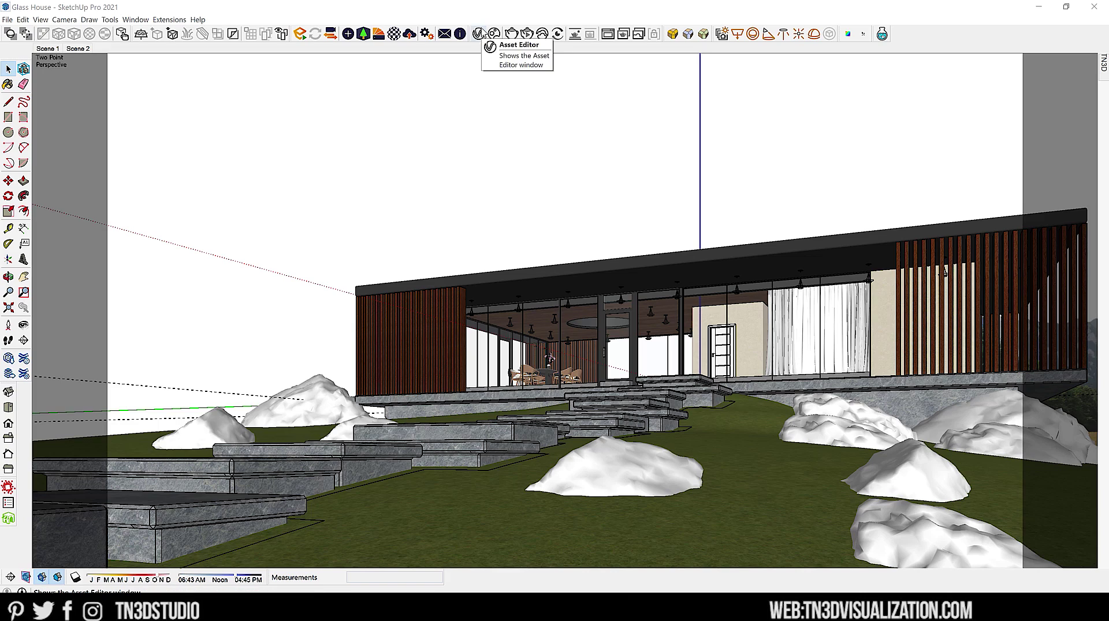
- Show the SunLight's parameters in the V-Ray Asset Editor's Lights list
{"action": "left_click", "coordinate": [479, 34]}
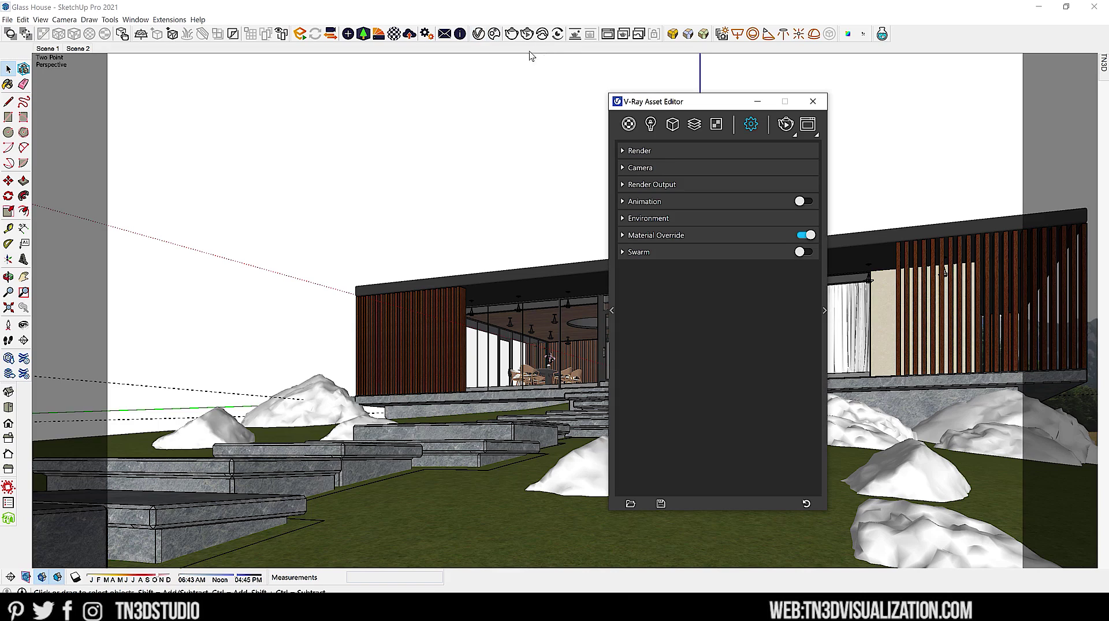
{"action": "left_click", "coordinate": [651, 124]}
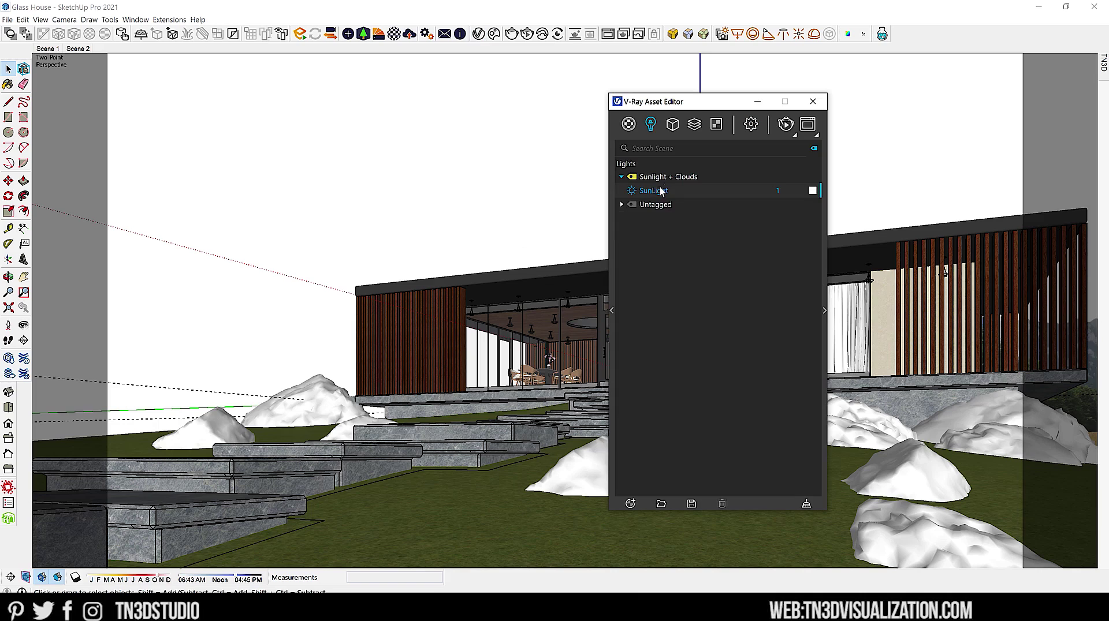
{"action": "left_click", "coordinate": [647, 193]}
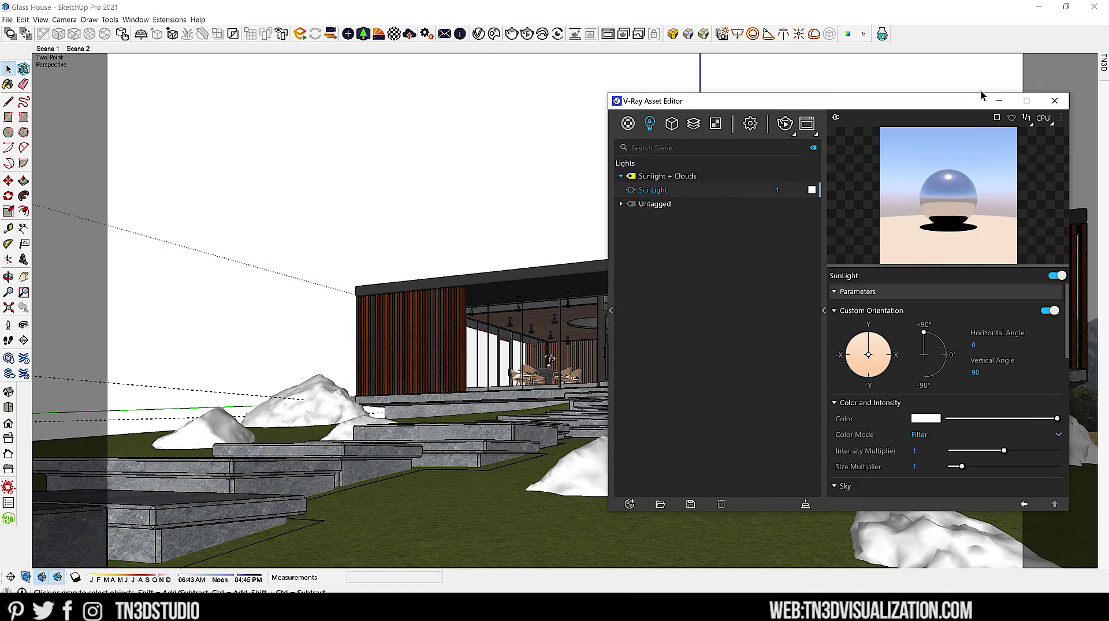
{"action": "left_click_drag", "start_coordinate": [933, 107], "coordinate": [636, 106]}
- Turn on Clouds for the SunLight and enlarge the editor to reveal the cloud settings
{"action": "left_click_drag", "start_coordinate": [773, 312], "coordinate": [774, 417]}
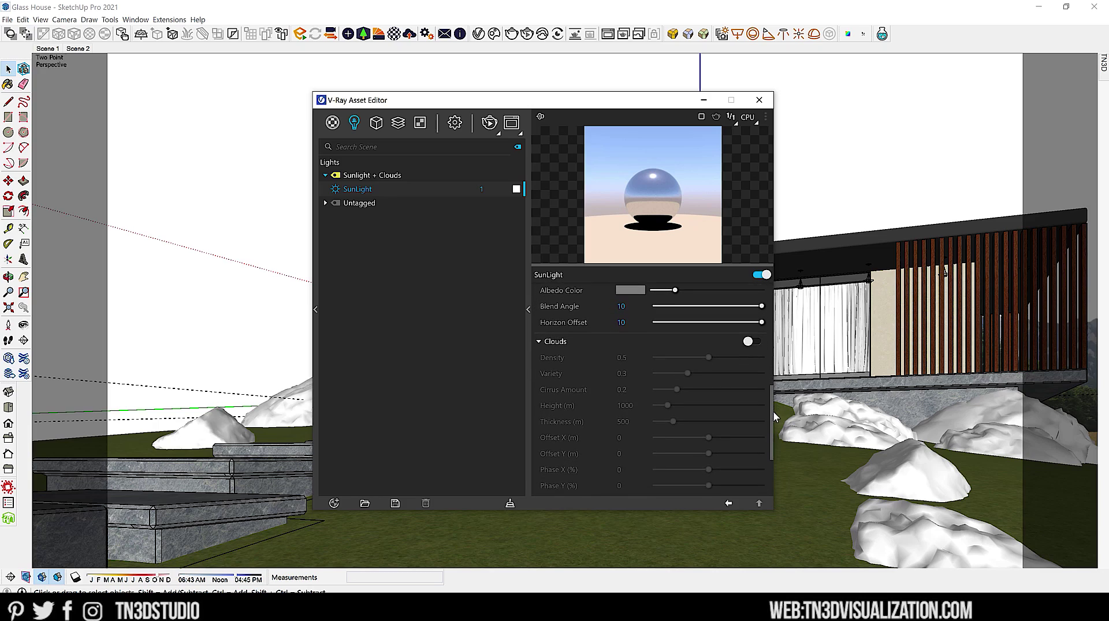
{"action": "left_click", "coordinate": [751, 342]}
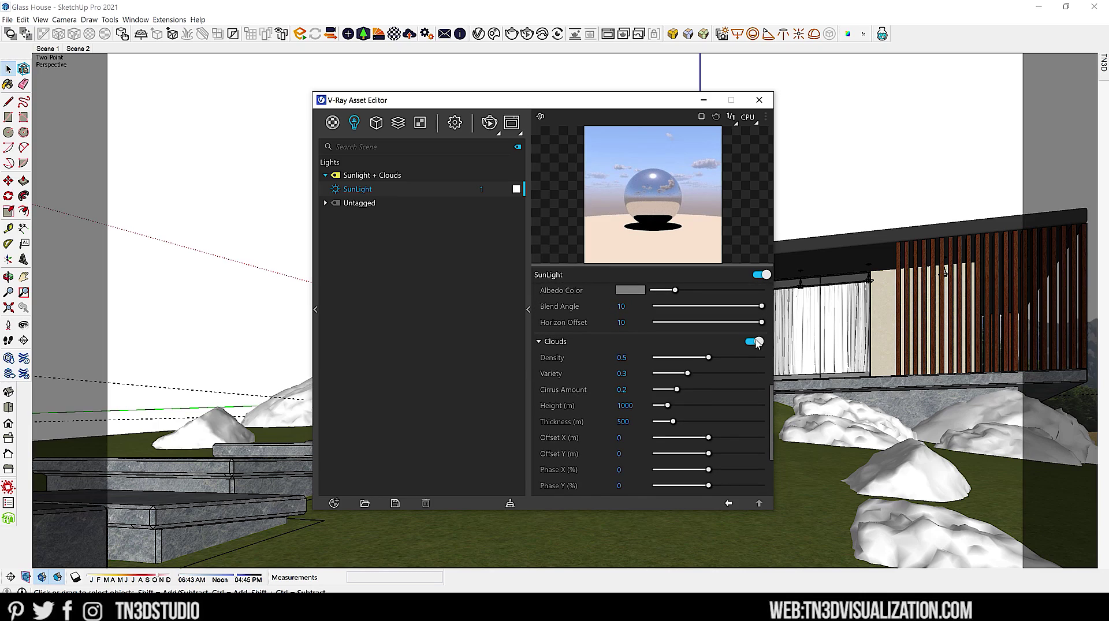
{"action": "left_click_drag", "start_coordinate": [773, 510], "coordinate": [773, 595]}
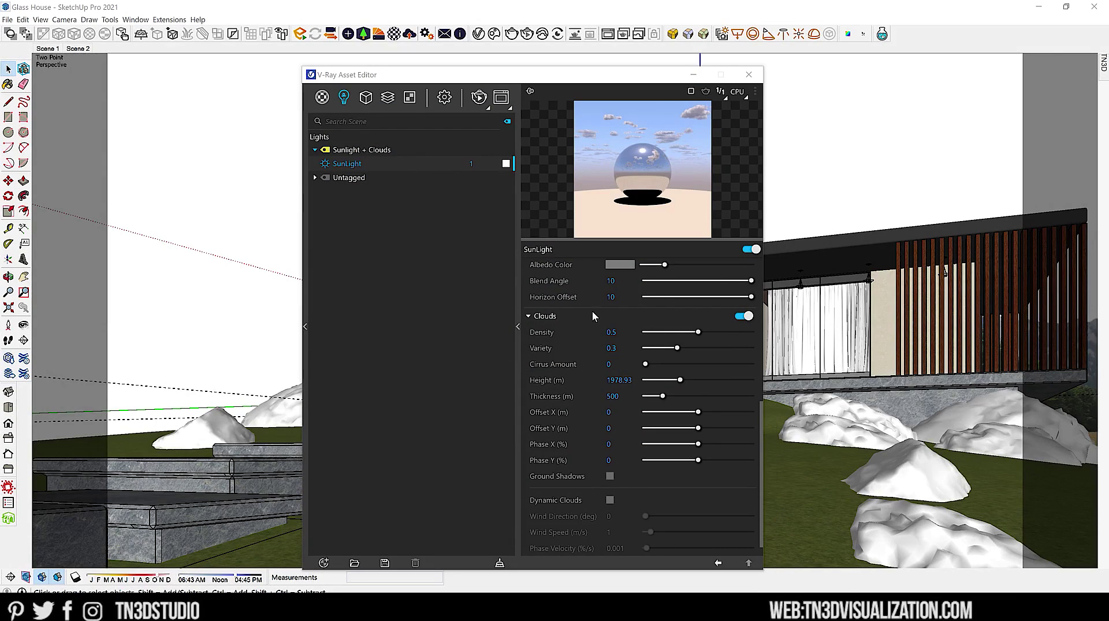
- Start an interactive render and sweep cloud Density from 0 up to its maximum of 1
{"action": "left_click", "coordinate": [526, 35]}
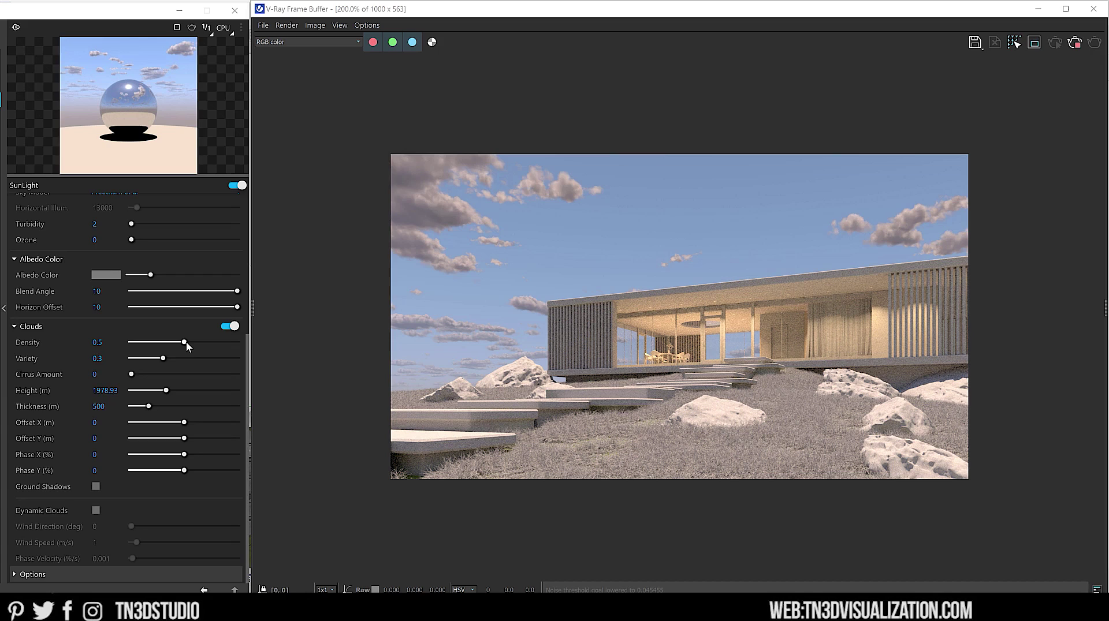
{"action": "left_click", "coordinate": [156, 342]}
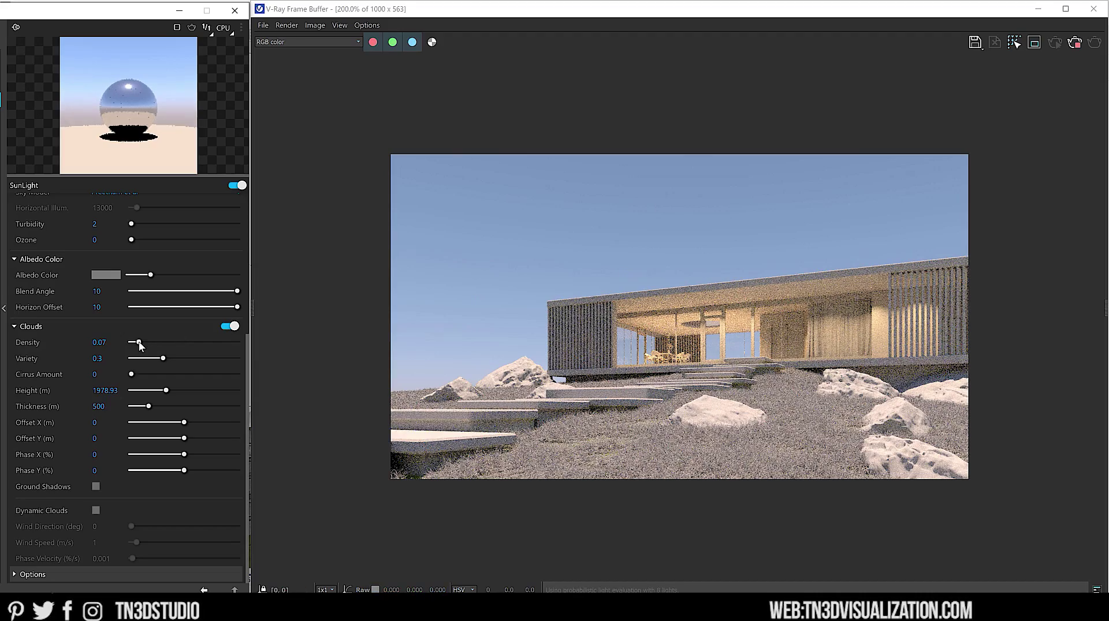
{"action": "left_click_drag", "start_coordinate": [139, 343], "coordinate": [202, 343]}
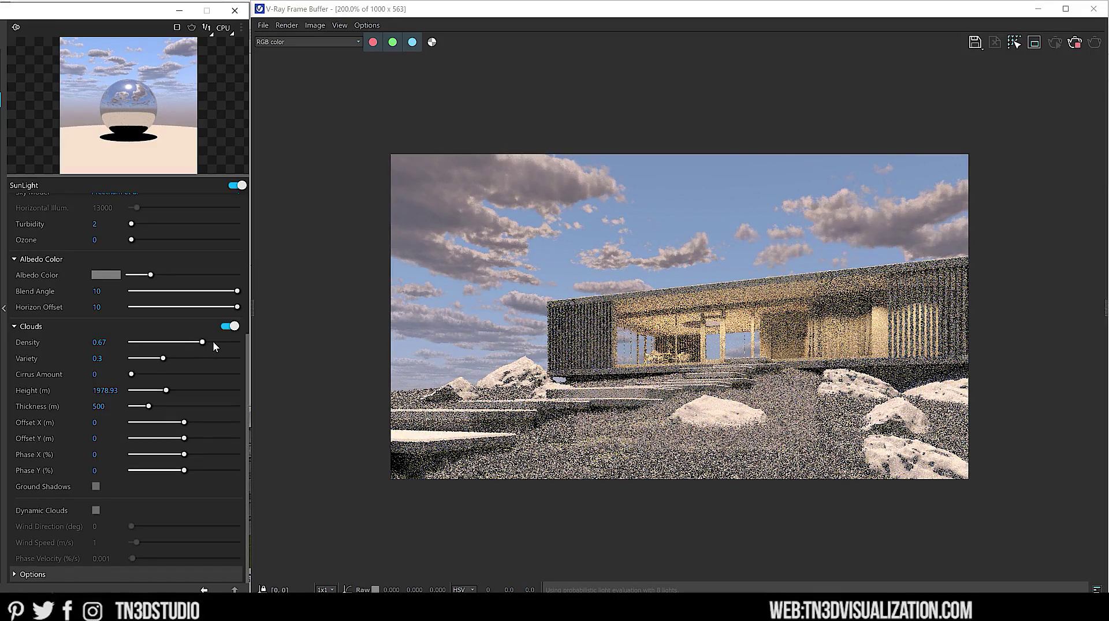
{"action": "left_click", "coordinate": [213, 343]}
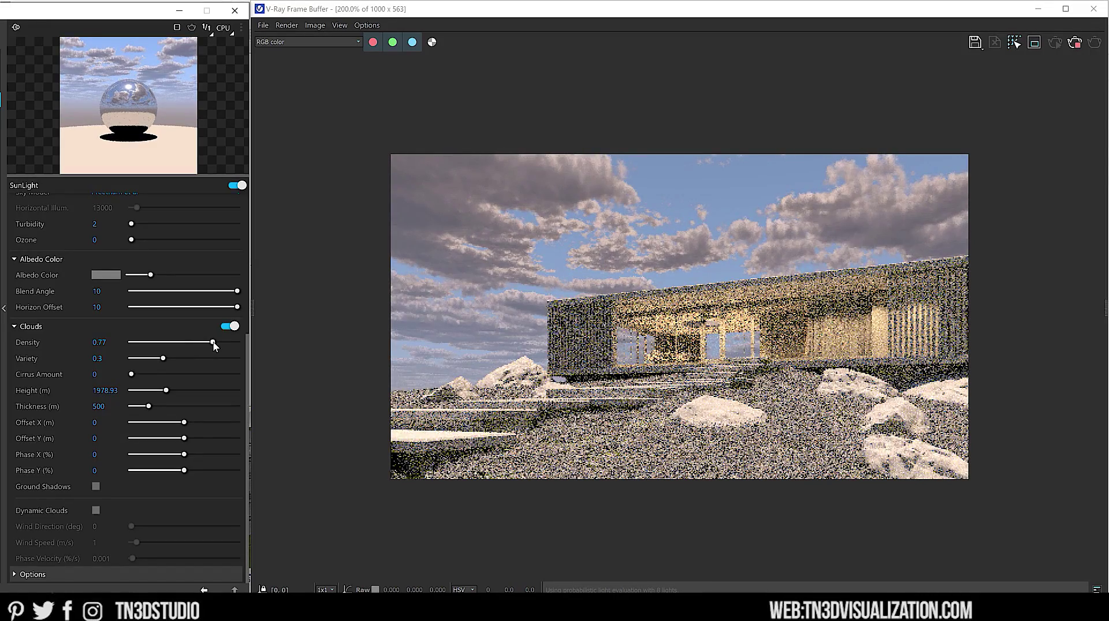
{"action": "left_click", "coordinate": [228, 343]}
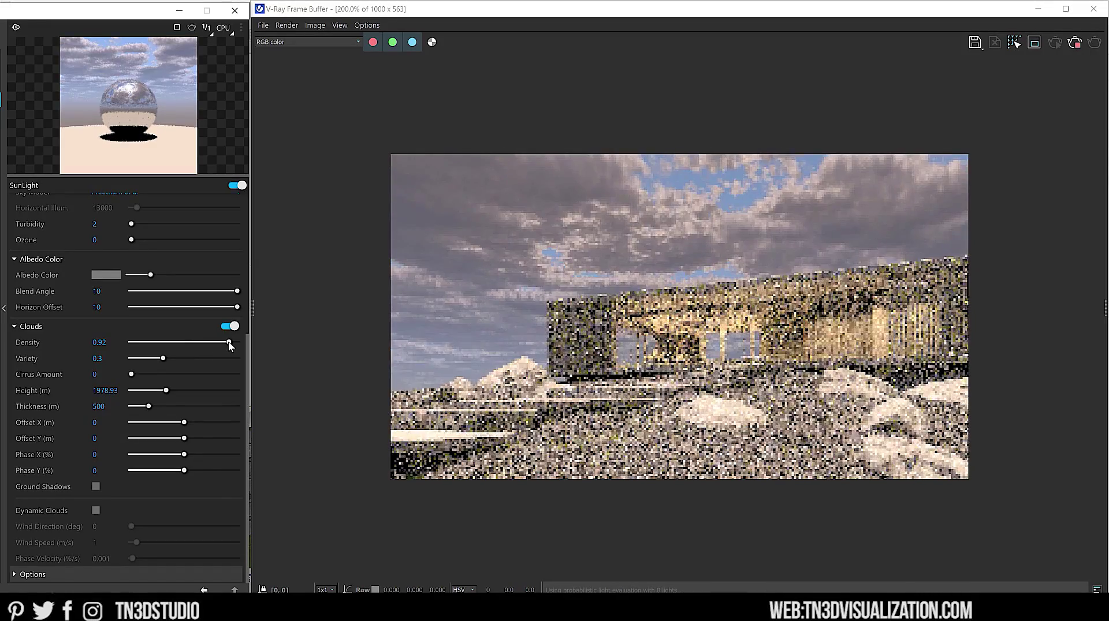
{"action": "left_click_drag", "start_coordinate": [229, 344], "coordinate": [259, 341]}
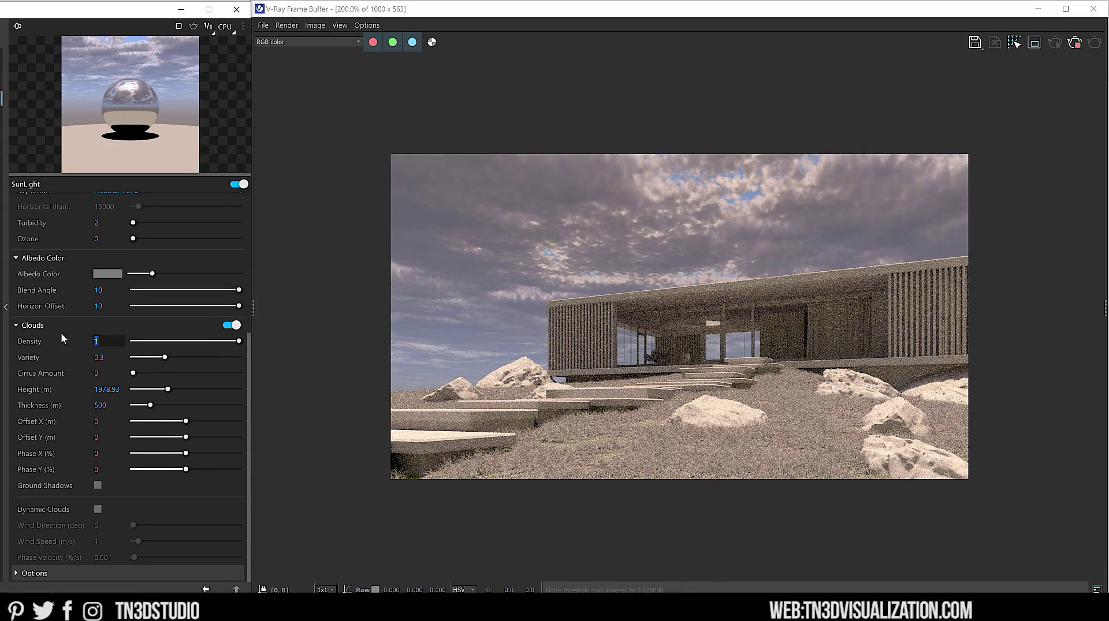
- Reset cloud Density to 0.5 and Variety to 0.3, then raise Cirrus Amount to 1
{"action": "type", "text": ".5"}
{"action": "key", "text": "Return"}
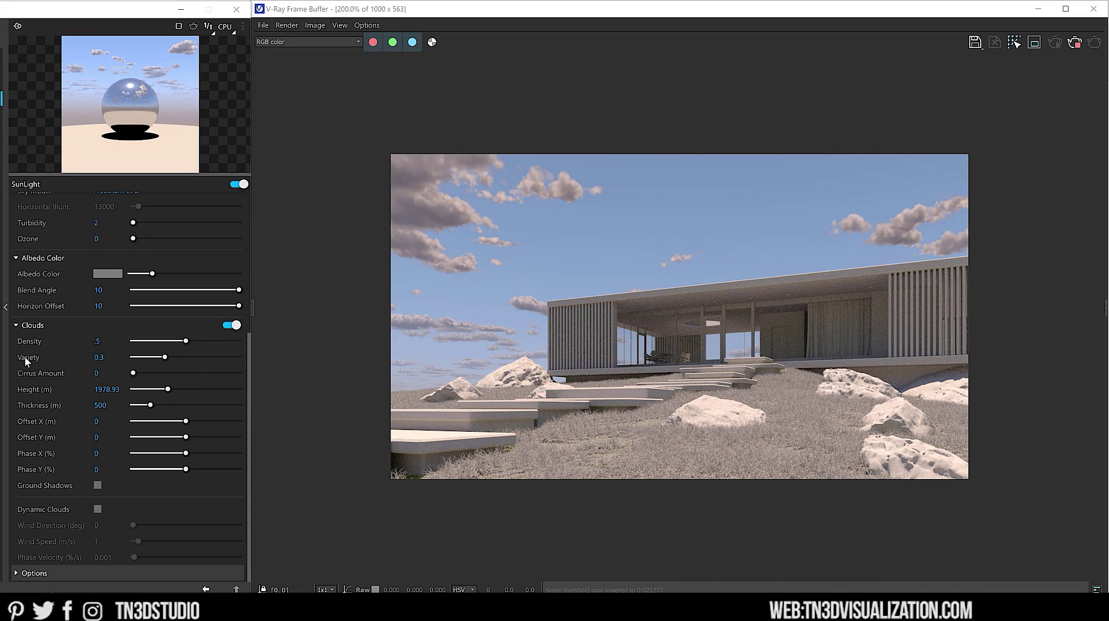
{"action": "left_click_drag", "start_coordinate": [164, 358], "coordinate": [241, 355]}
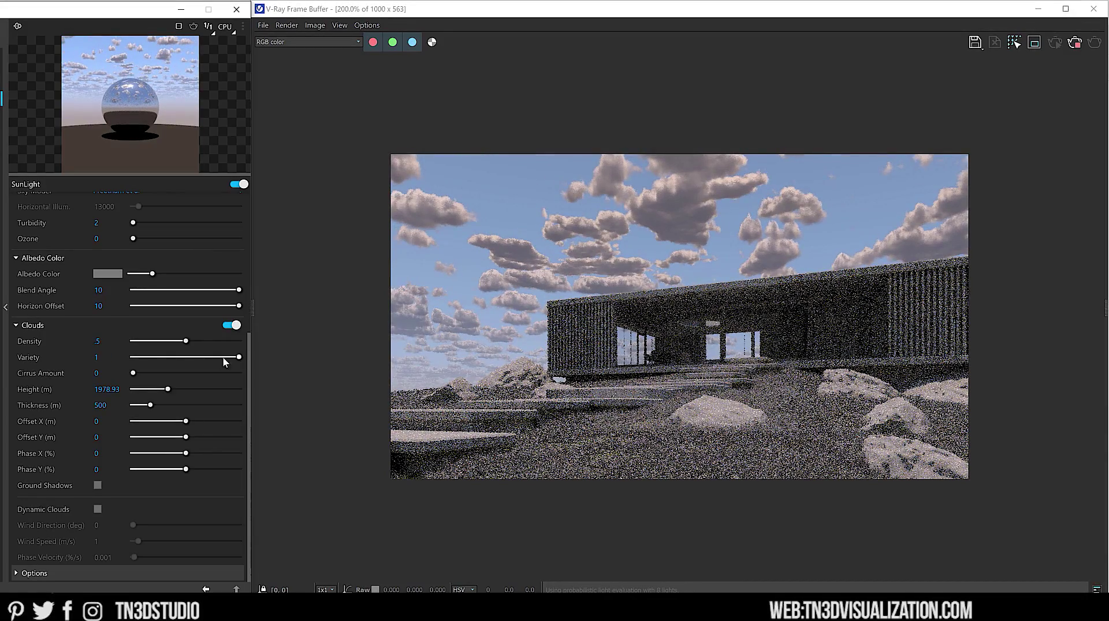
{"action": "left_click", "coordinate": [99, 357]}
{"action": "type", "text": "0.3"}
{"action": "key", "text": "Return"}
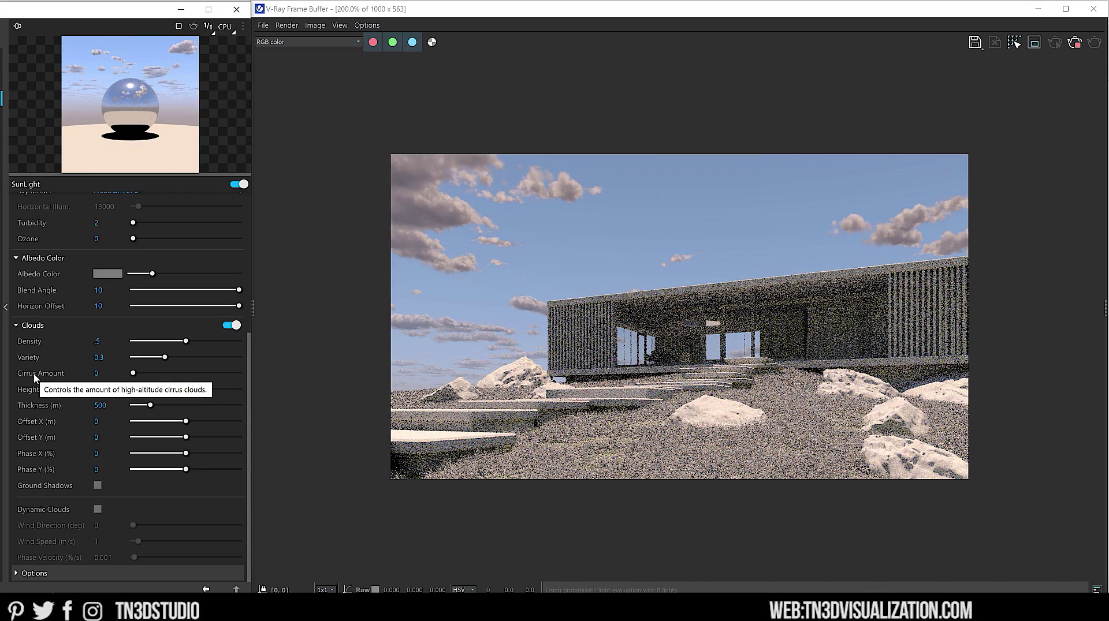
{"action": "left_click_drag", "start_coordinate": [140, 373], "coordinate": [199, 373]}
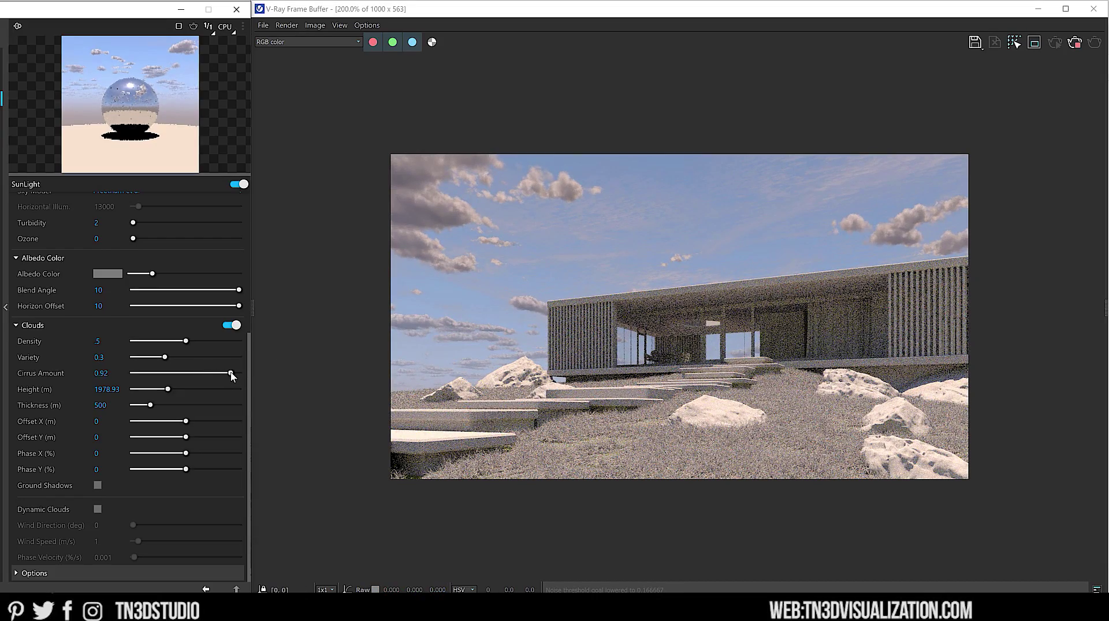
{"action": "left_click_drag", "start_coordinate": [228, 373], "coordinate": [246, 372]}
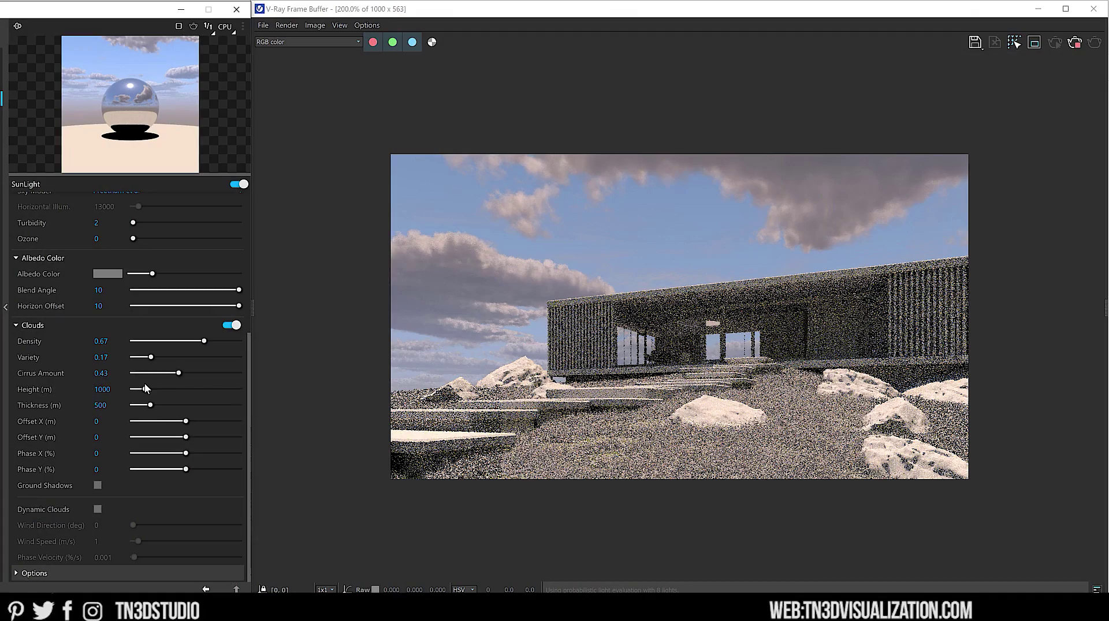
- Lower the cloud Height, then sweep Thickness from 10 m up to 3000 m
{"action": "left_click_drag", "start_coordinate": [145, 389], "coordinate": [252, 389]}
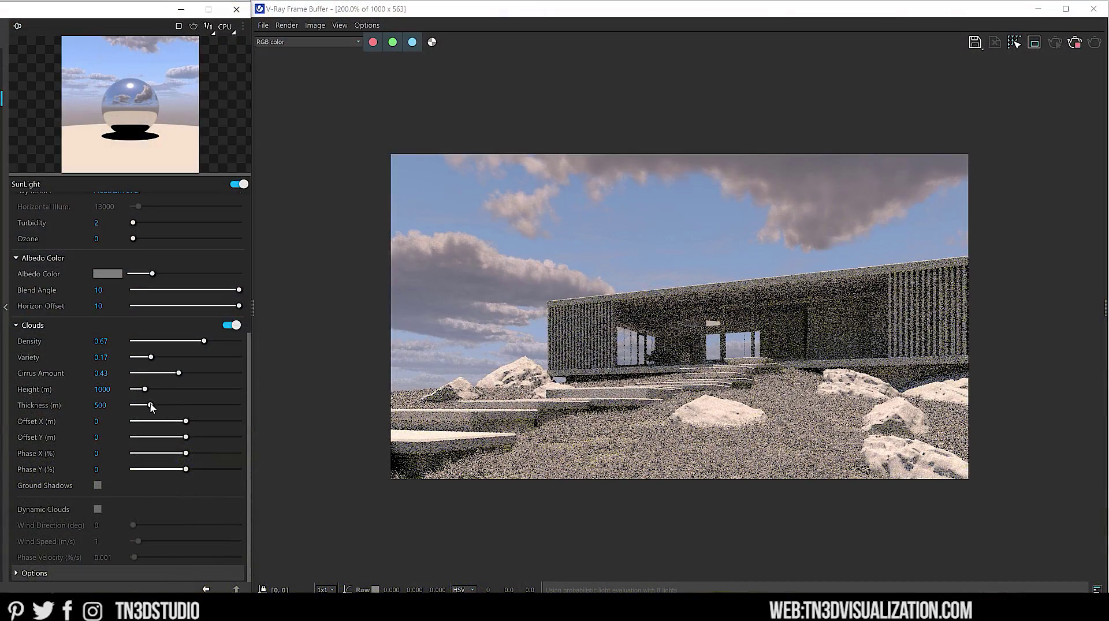
{"action": "left_click_drag", "start_coordinate": [151, 407], "coordinate": [133, 406]}
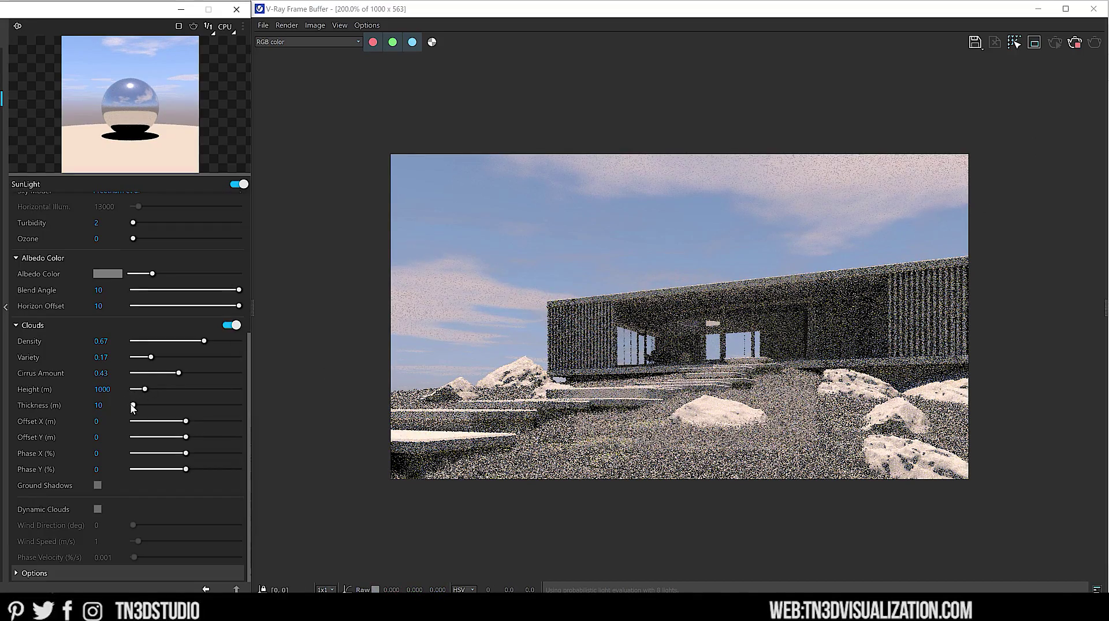
{"action": "left_click_drag", "start_coordinate": [133, 406], "coordinate": [261, 407]}
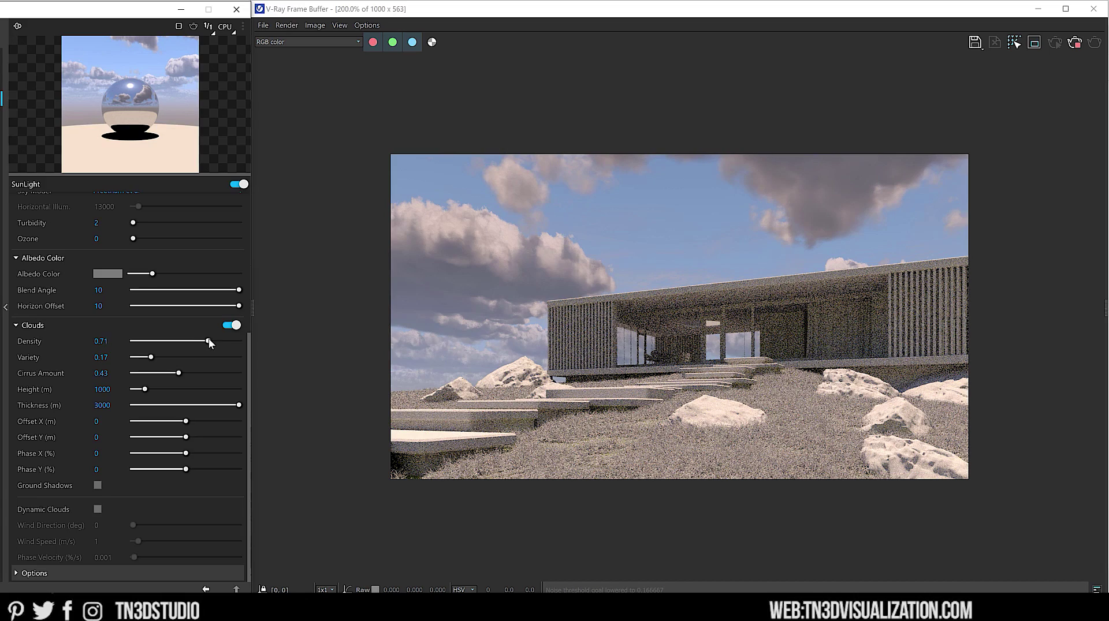
- Raise cloud Density to 0.78 and set Offset X and Offset Y to -1000
{"action": "left_click_drag", "start_coordinate": [209, 341], "coordinate": [216, 341]}
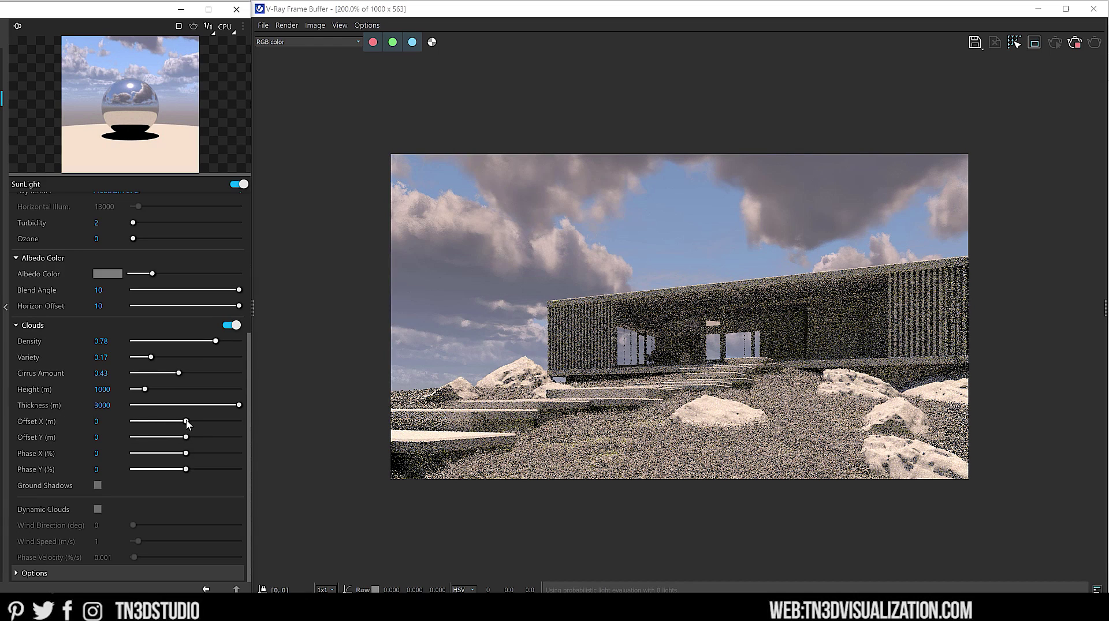
{"action": "left_click_drag", "start_coordinate": [186, 422], "coordinate": [133, 424]}
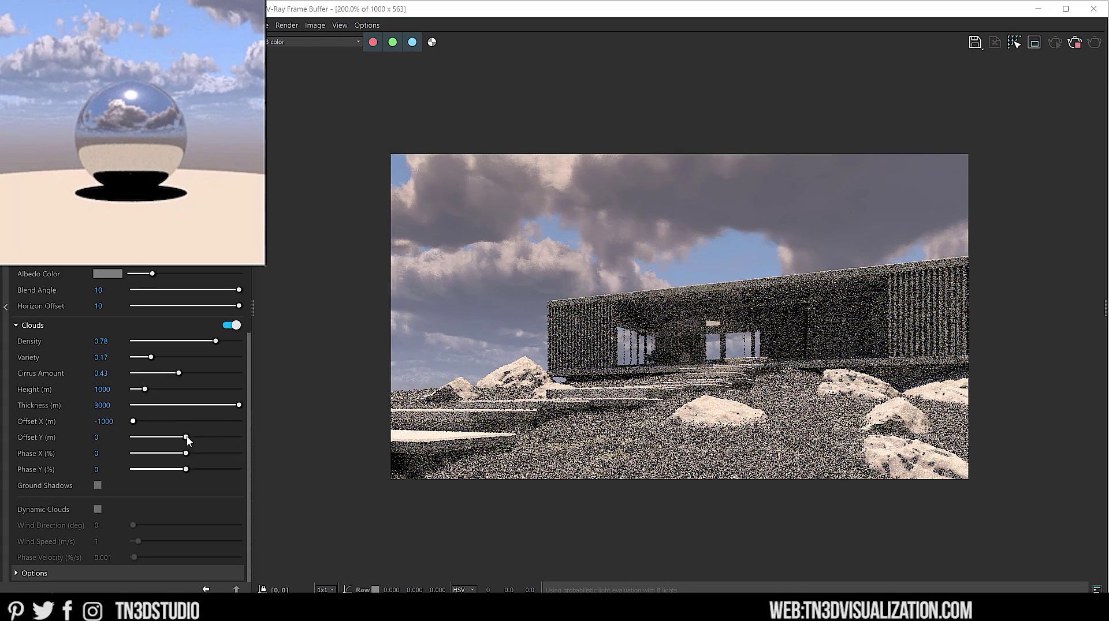
{"action": "left_click_drag", "start_coordinate": [173, 437], "coordinate": [130, 437]}
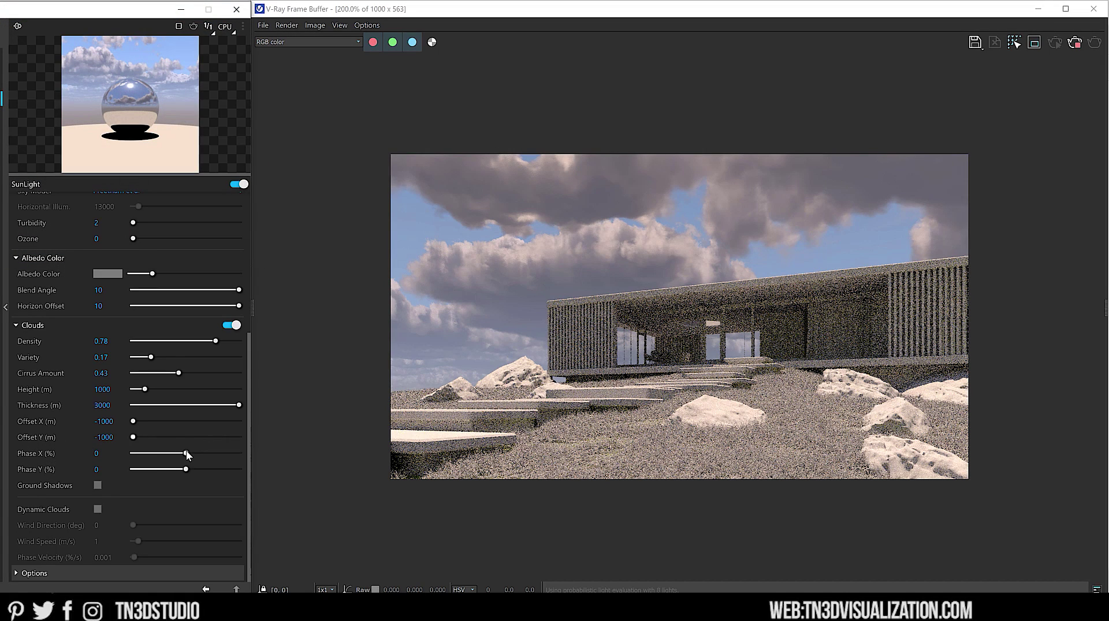
- Adjust the cloud Phase to X 1000 and Y -1000 to reshape the clouds
{"action": "left_click_drag", "start_coordinate": [186, 453], "coordinate": [129, 456]}
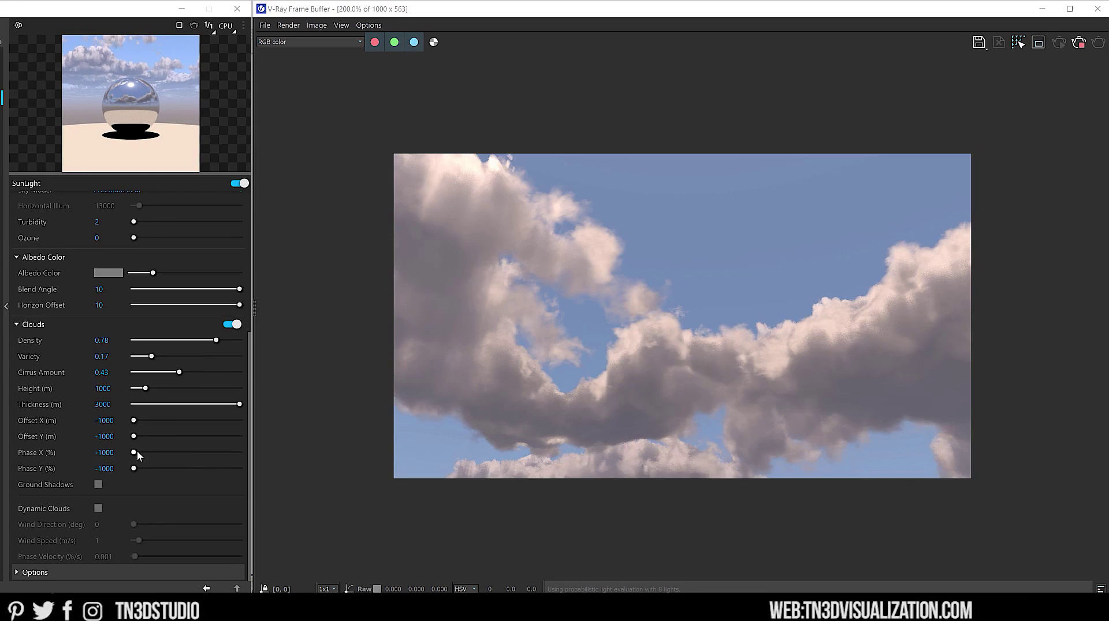
{"action": "left_click_drag", "start_coordinate": [136, 450], "coordinate": [240, 453]}
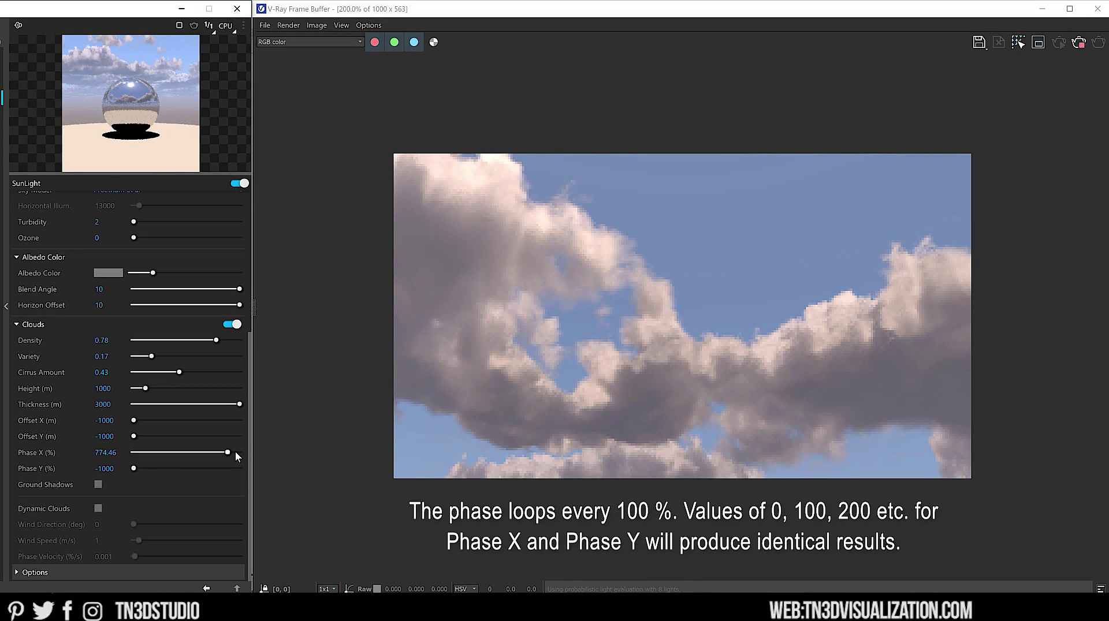
{"action": "left_click_drag", "start_coordinate": [235, 453], "coordinate": [136, 451]}
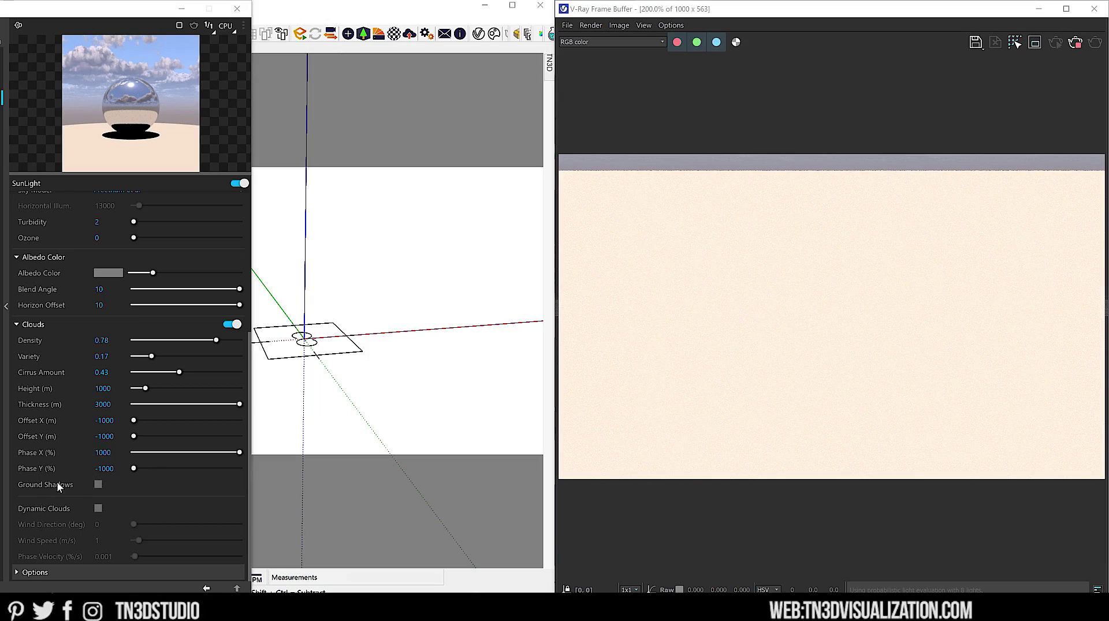
- Enable cloud Ground Shadows, orbit down to view them, and raise Density to 0.94
{"action": "mouse_move", "coordinate": [61, 489]}
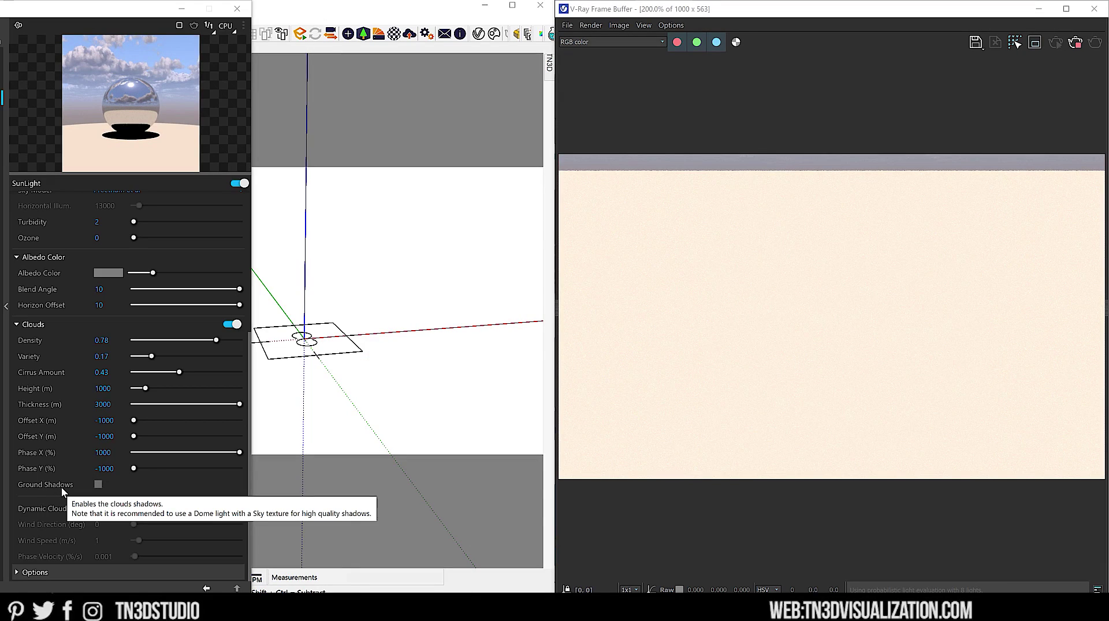
{"action": "left_click", "coordinate": [100, 485]}
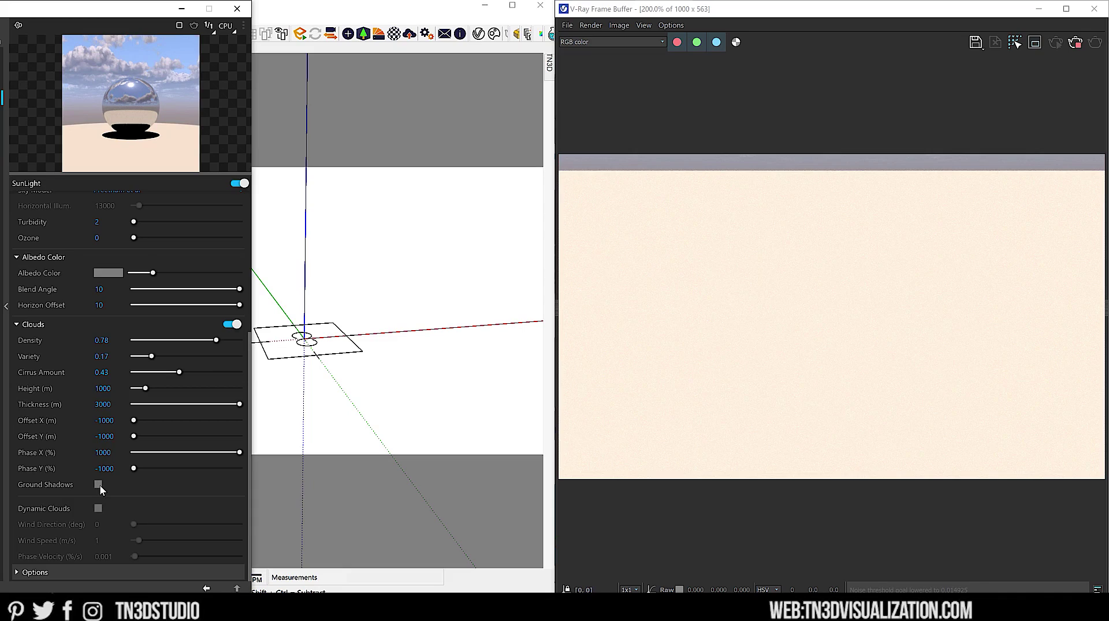
{"action": "scroll", "coordinate": [353, 358], "scroll_direction": "down", "scroll_amount": 4}
{"action": "scroll", "coordinate": [354, 355], "scroll_direction": "down", "scroll_amount": 3}
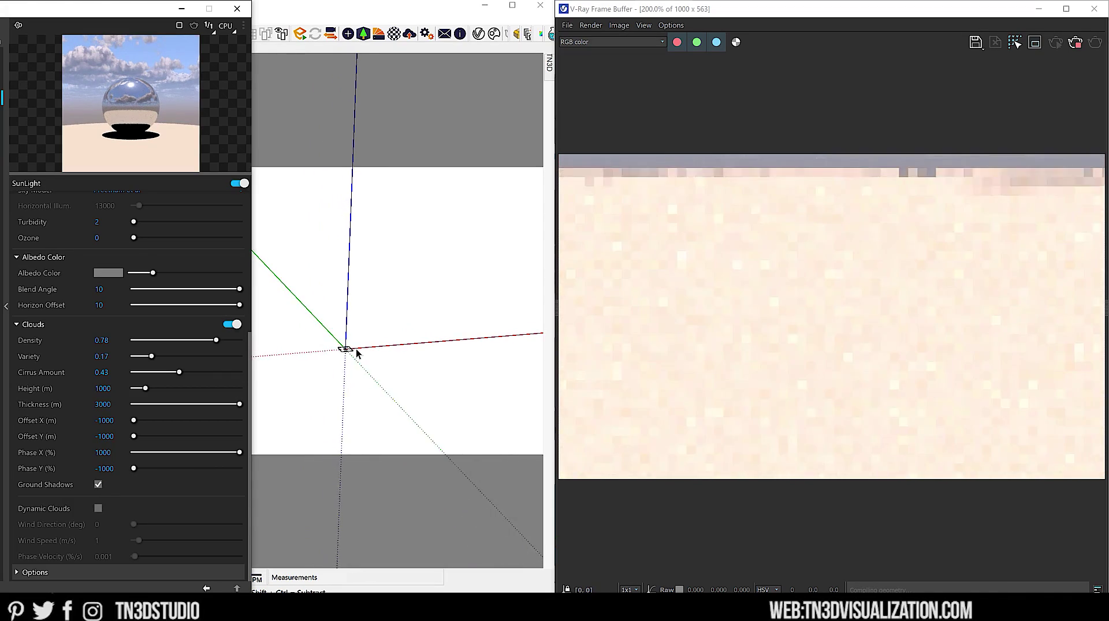
{"action": "middle_click_drag", "start_coordinate": [358, 349], "coordinate": [362, 421]}
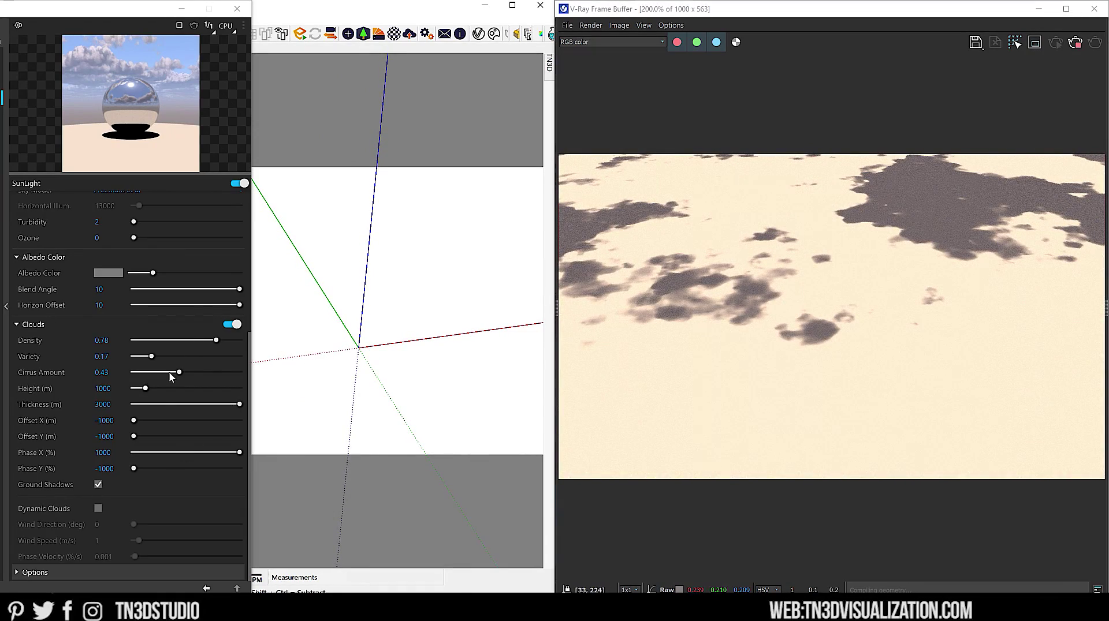
{"action": "left_click_drag", "start_coordinate": [216, 340], "coordinate": [234, 340]}
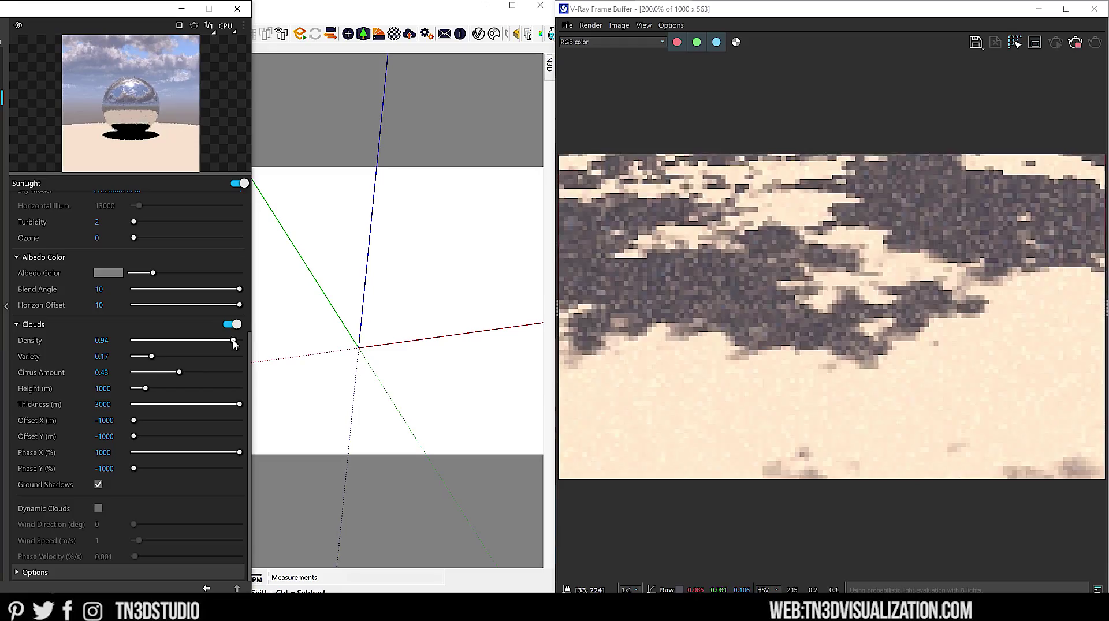
{"action": "left_click_drag", "start_coordinate": [133, 421], "coordinate": [178, 420]}
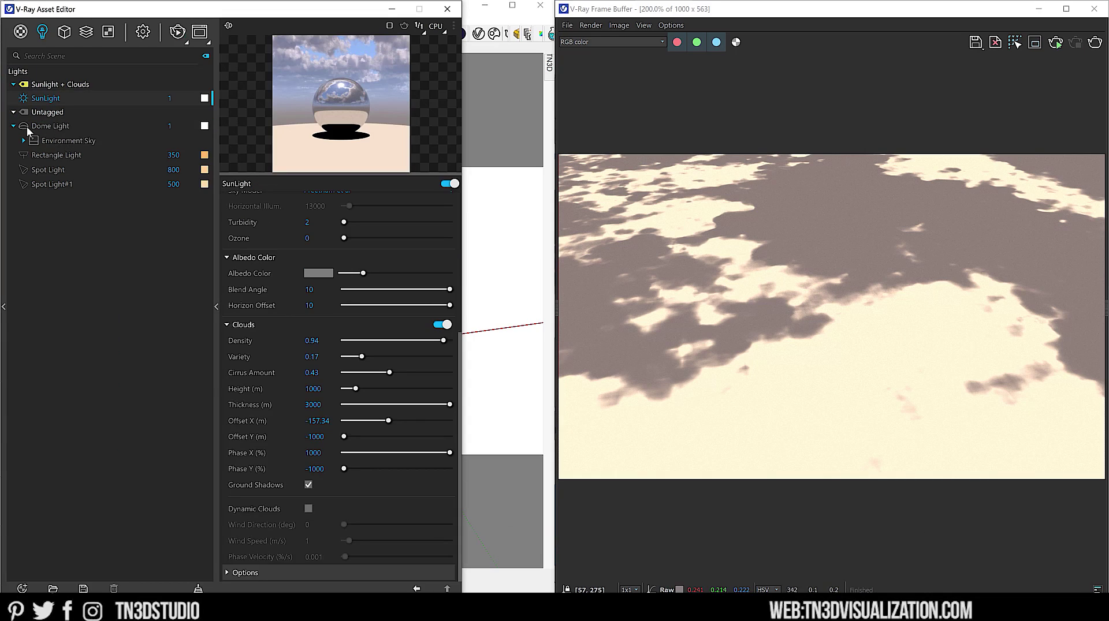
- Copy the Environment Afternoon Sky_Some Clouds texture from the Textures list
{"action": "left_click", "coordinate": [107, 35]}
{"action": "left_click", "coordinate": [84, 99]}
{"action": "right_click", "coordinate": [84, 99]}
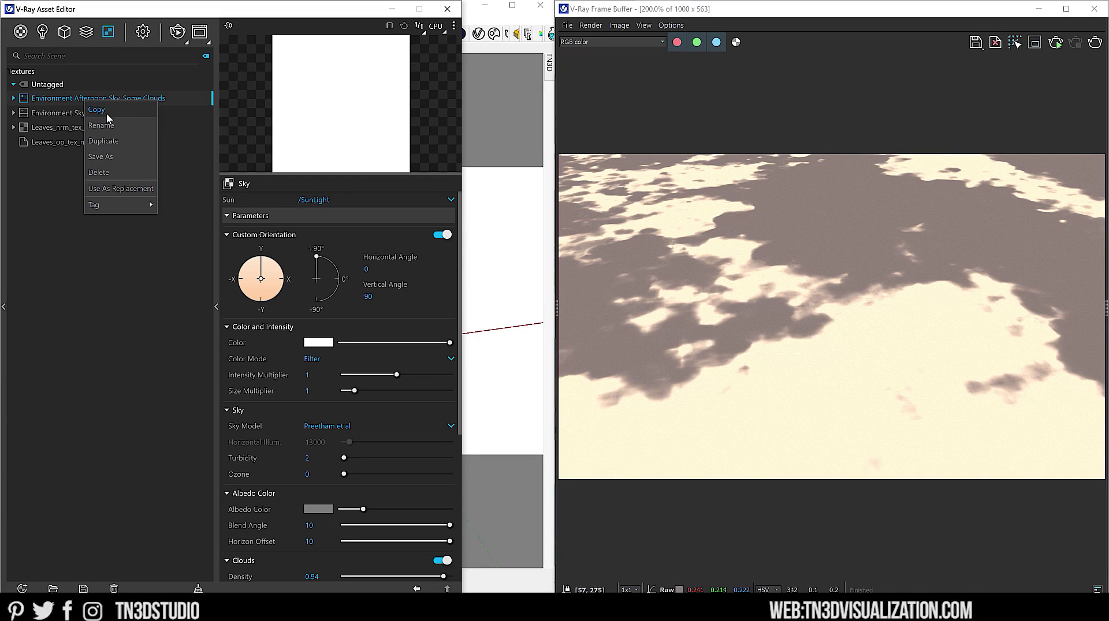
{"action": "left_click", "coordinate": [106, 110]}
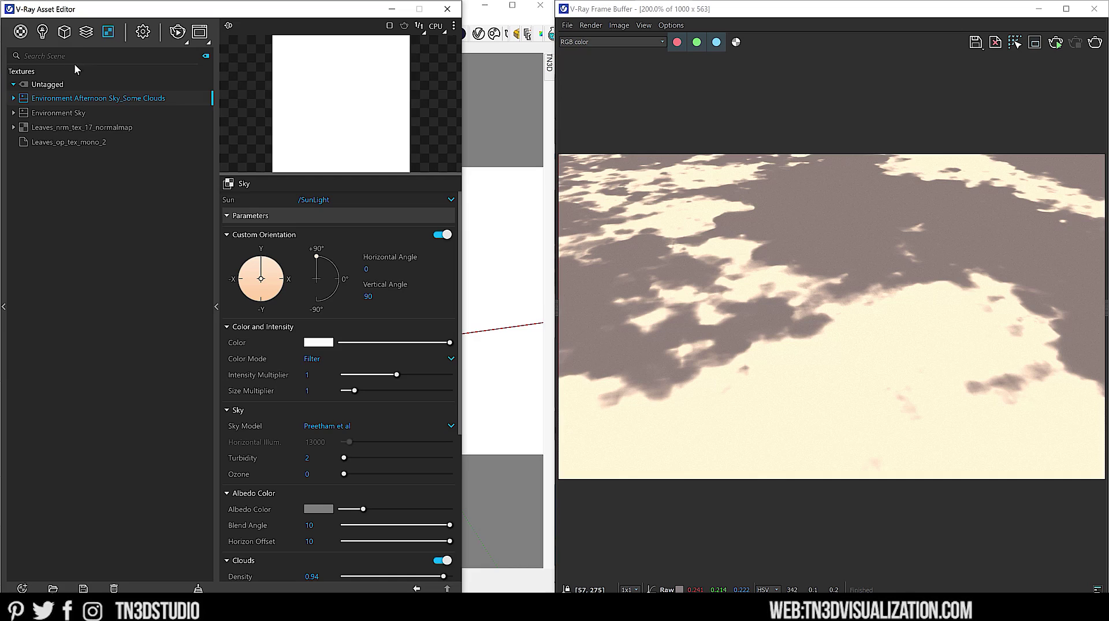
- Paste the sky texture into the Dome Light's Color/Texture HDR and expand Environment render settings
{"action": "left_click", "coordinate": [44, 32]}
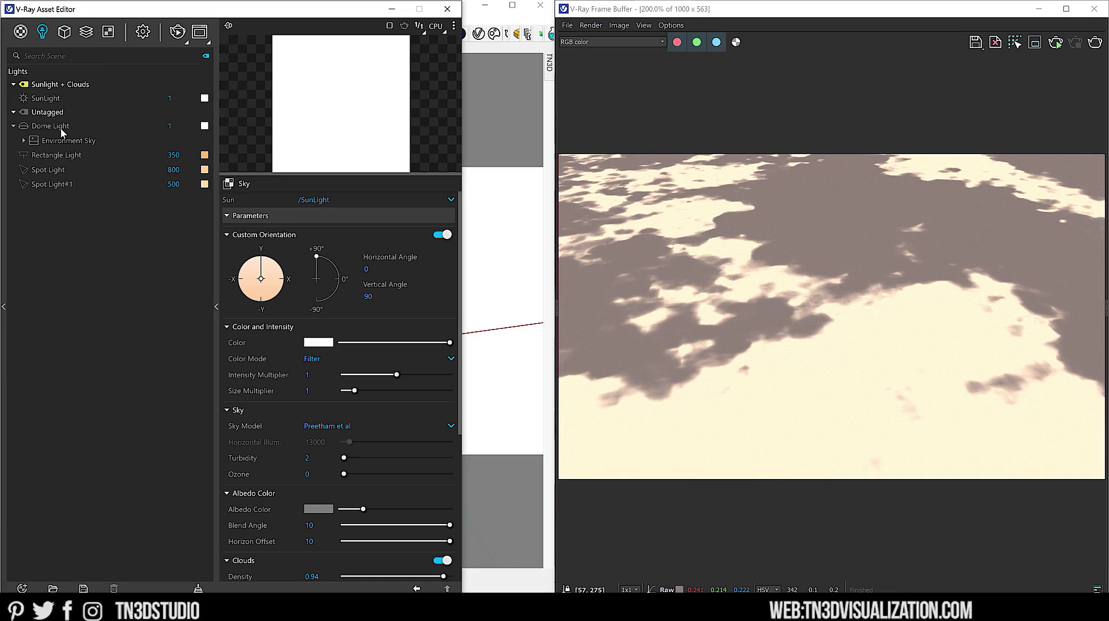
{"action": "left_click", "coordinate": [52, 126]}
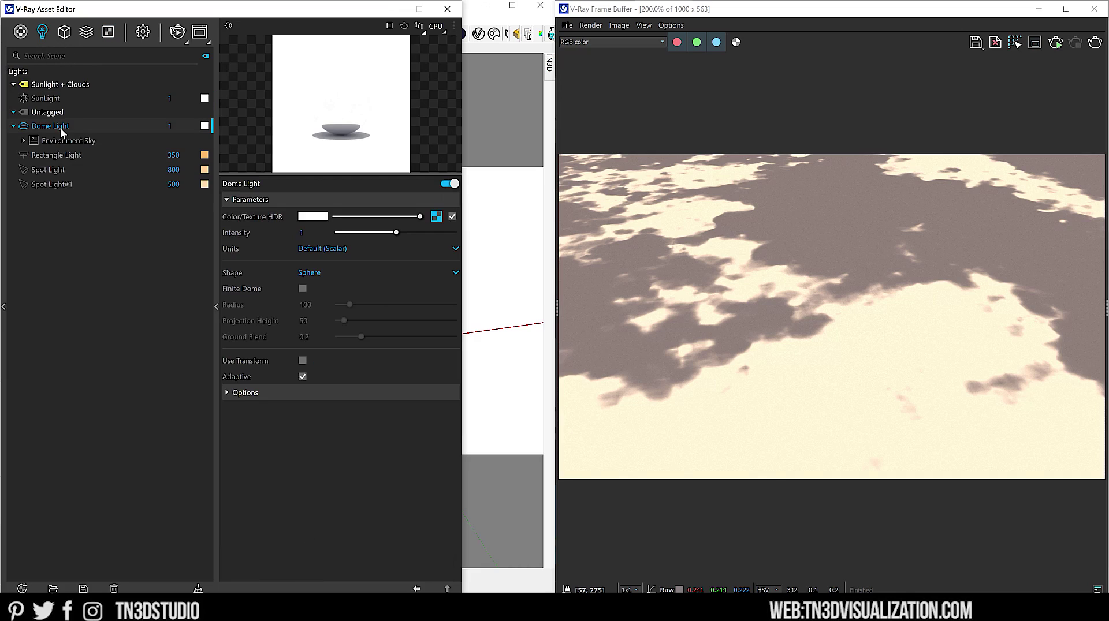
{"action": "left_click", "coordinate": [438, 217]}
{"action": "left_click", "coordinate": [414, 224]}
{"action": "left_click", "coordinate": [138, 35]}
{"action": "left_click", "coordinate": [71, 213]}
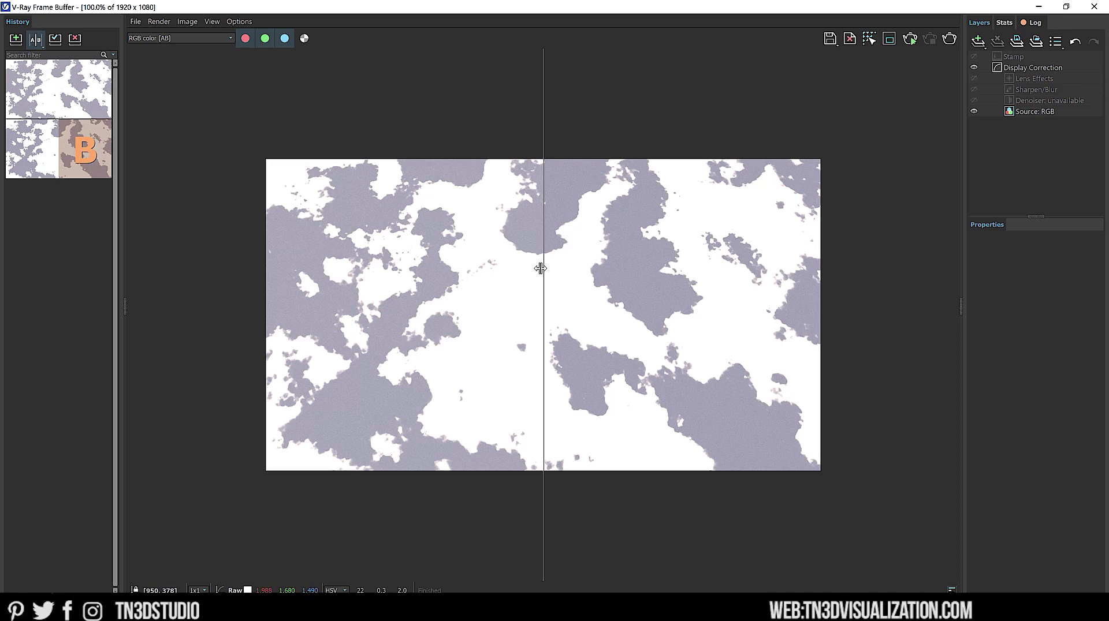
- Move the Frame Buffer A/B compare divider across the cloud render
{"action": "left_click_drag", "start_coordinate": [535, 268], "coordinate": [325, 271]}
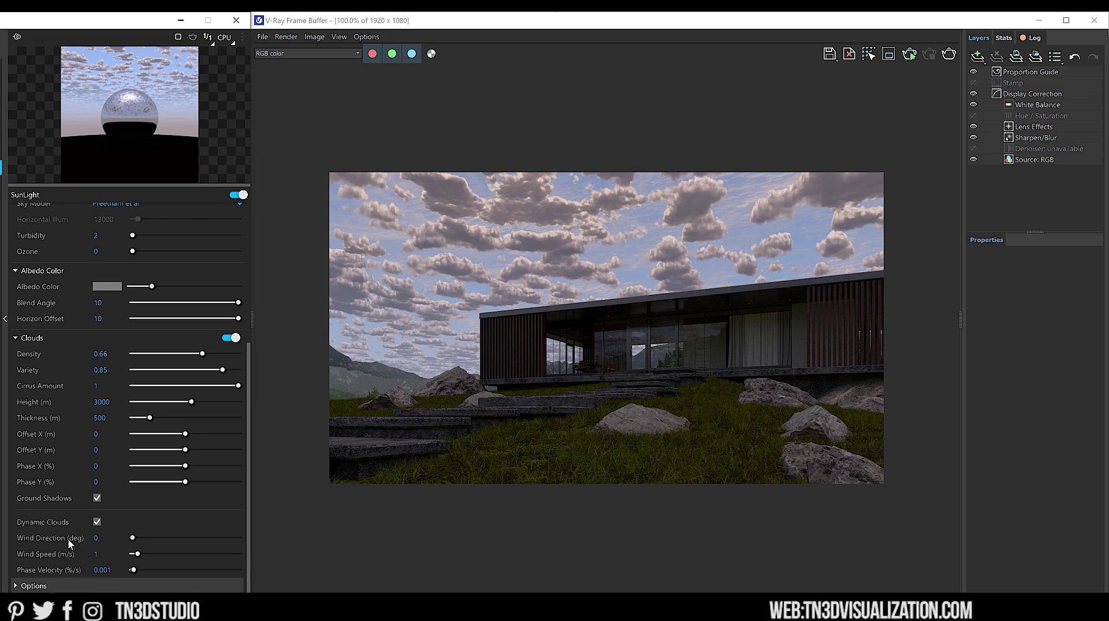
- Review the Wind Direction and Wind Speed tooltips in the dynamic cloud settings
{"action": "mouse_move", "coordinate": [68, 539]}
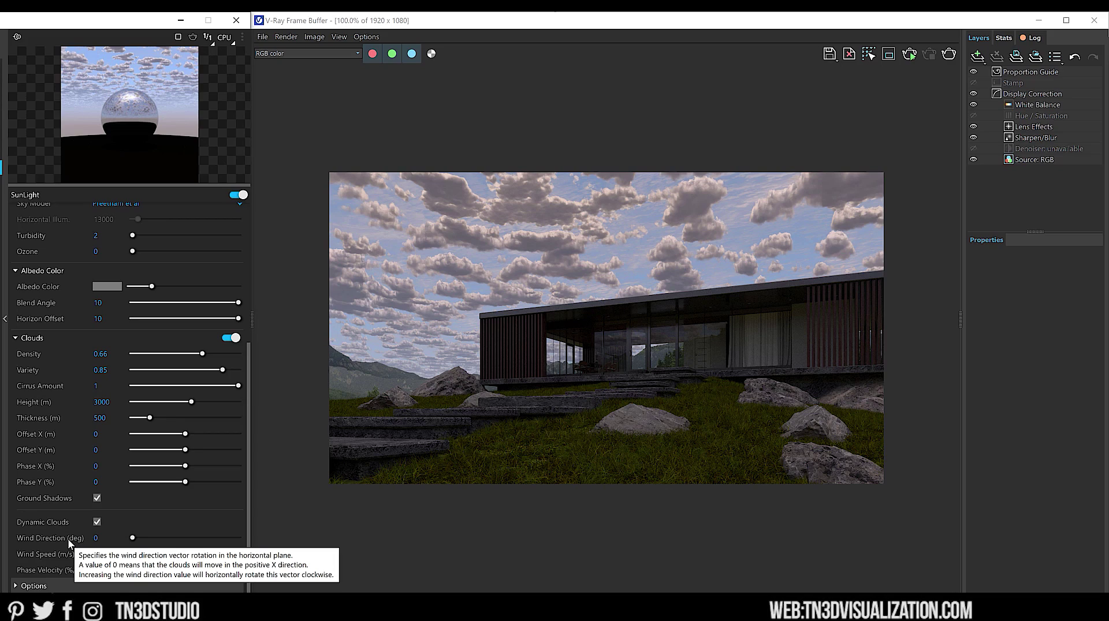
{"action": "mouse_move", "coordinate": [50, 556]}
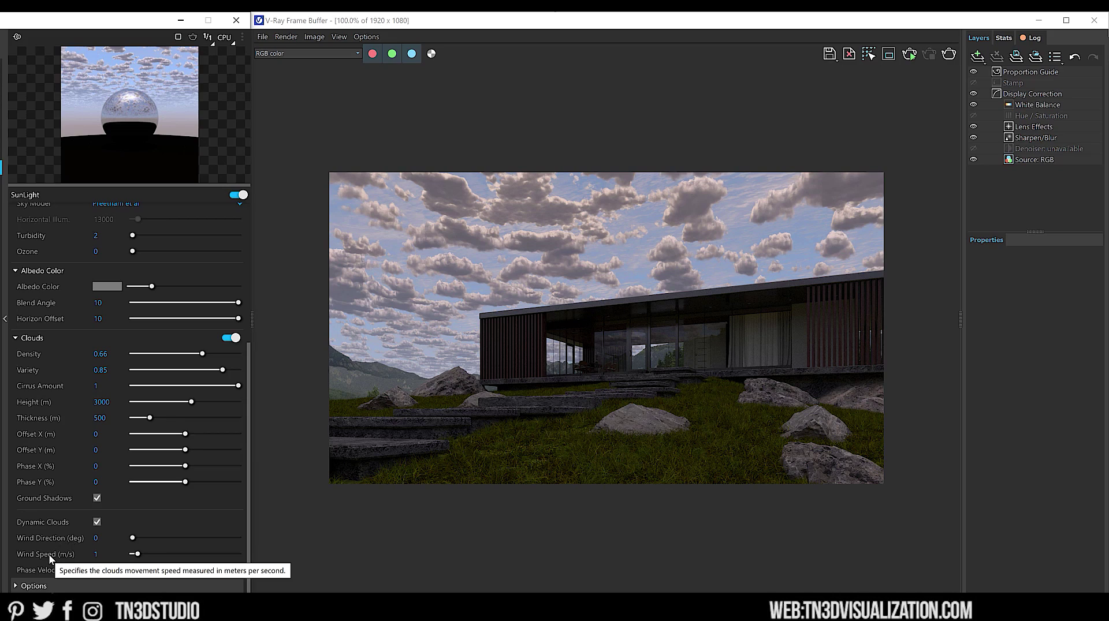